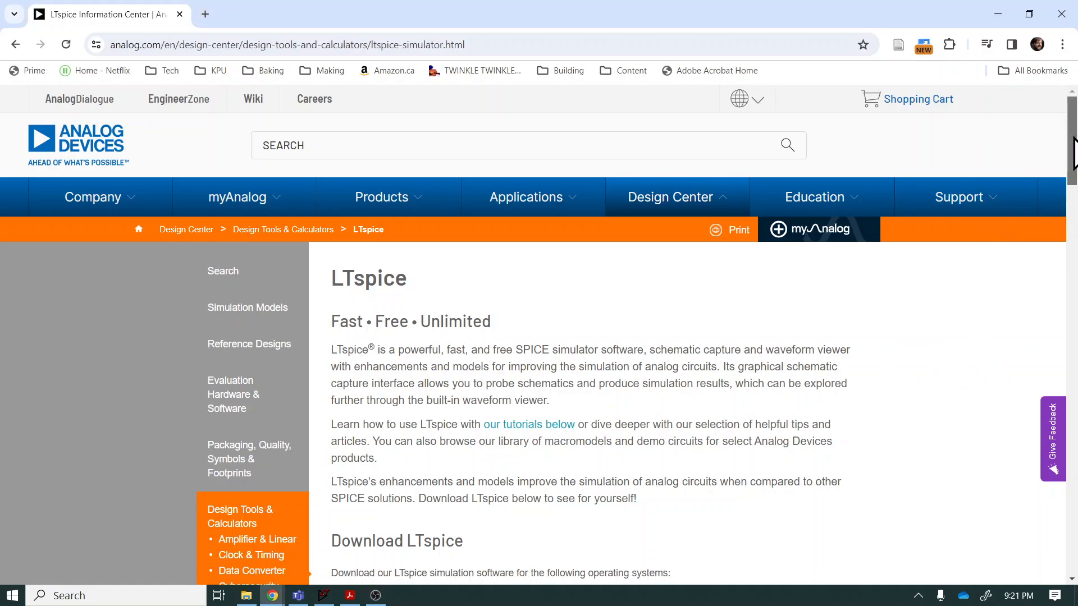
Step: Examine the LTspice download options offered for the different operating systems
mouse_move(1073, 151)
mouse_down()
mouse_move(1073, 184)
mouse_move(1074, 139)
mouse_up()
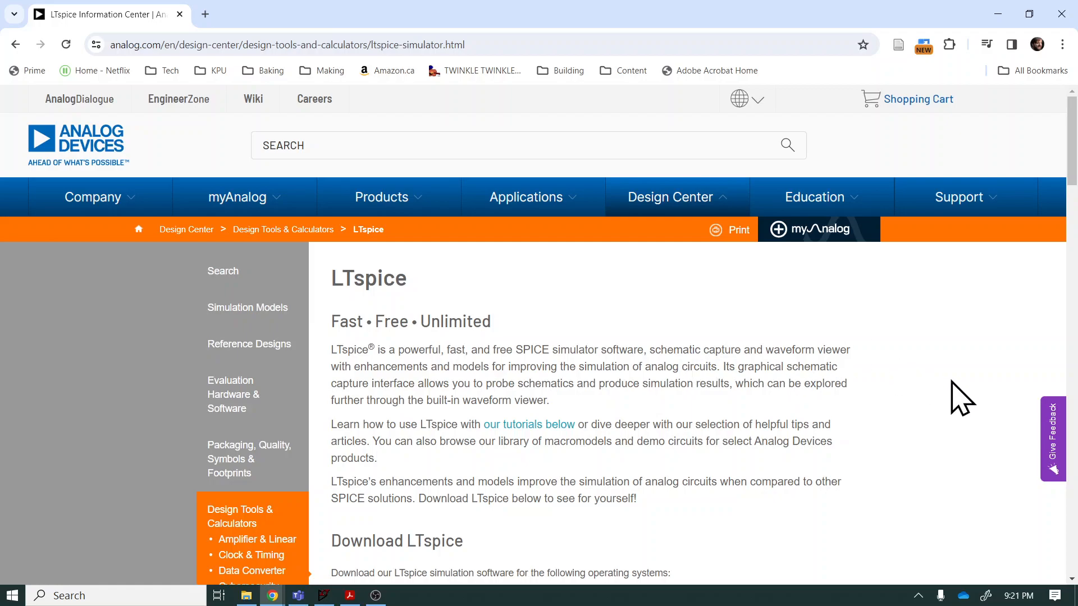
drag(1072, 135, 1073, 206)
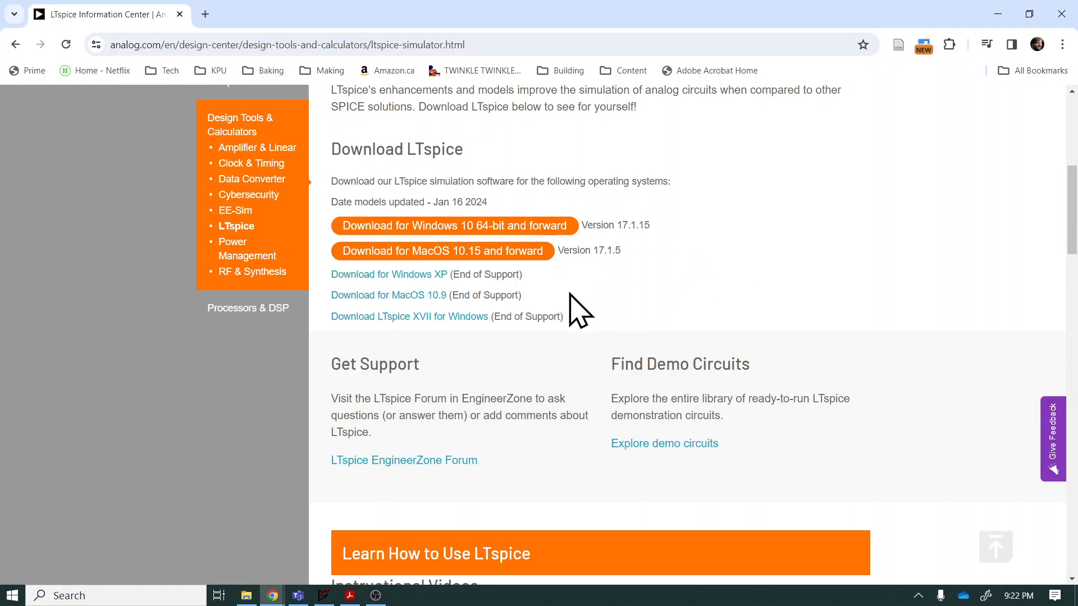
Step: Switch to LTspice and start a new blank schematic
click(324, 597)
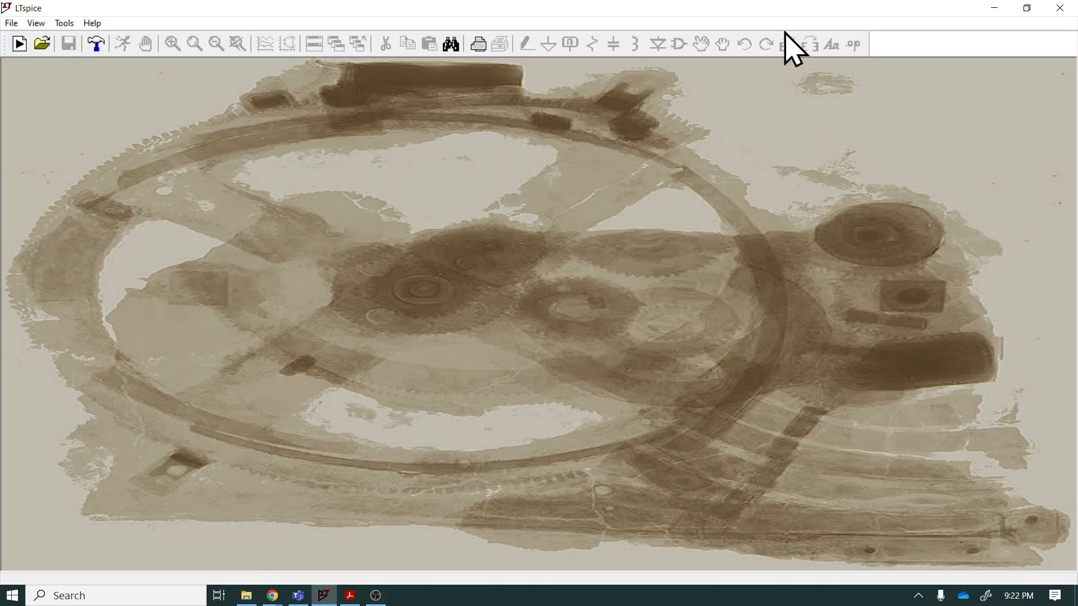
click(12, 24)
mouse_move(36, 23)
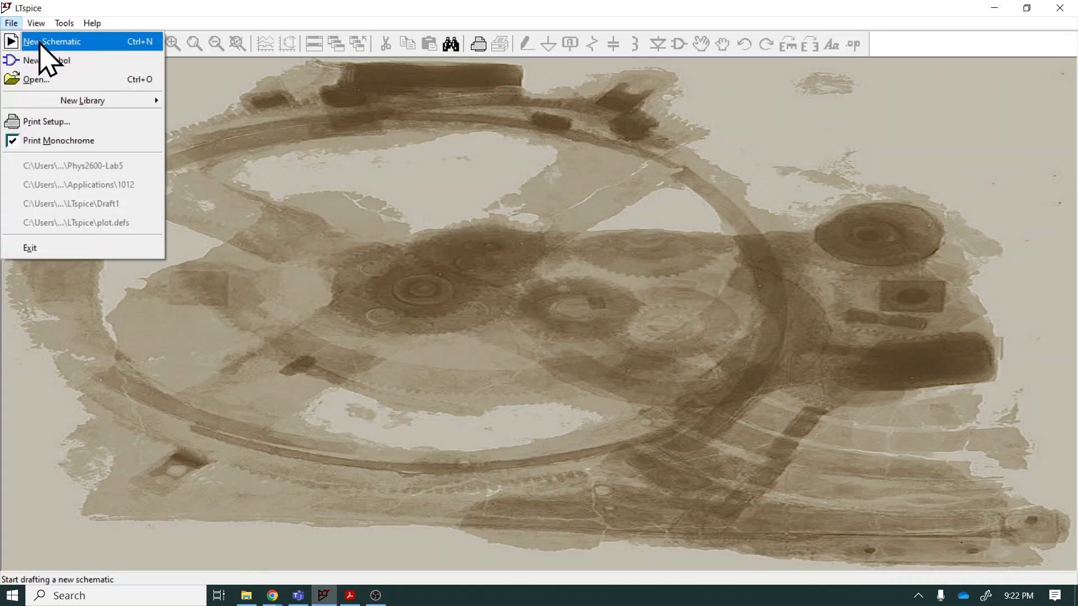
click(288, 264)
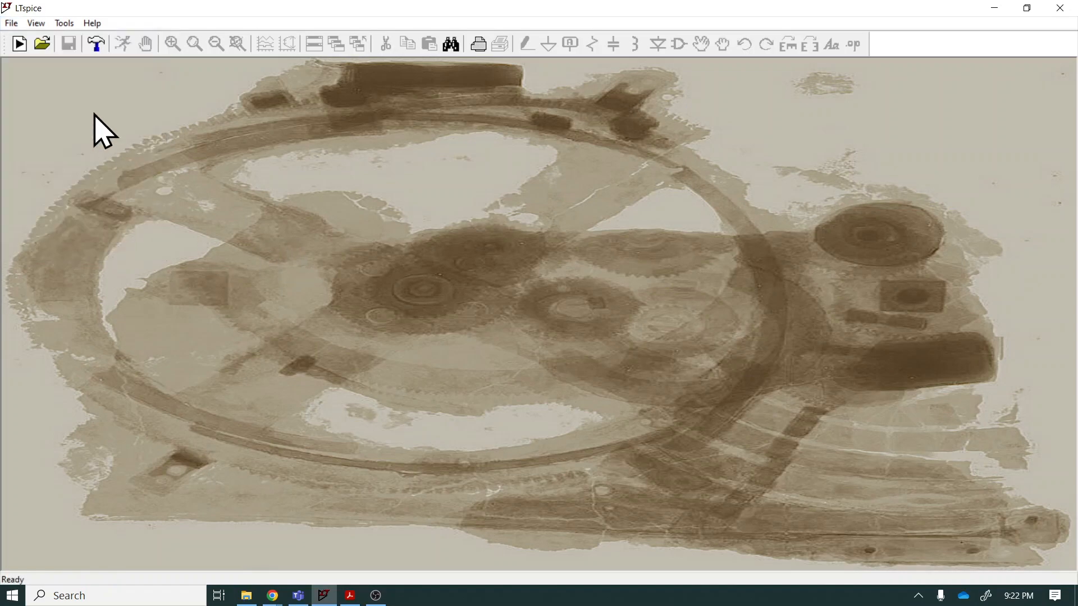
click(23, 51)
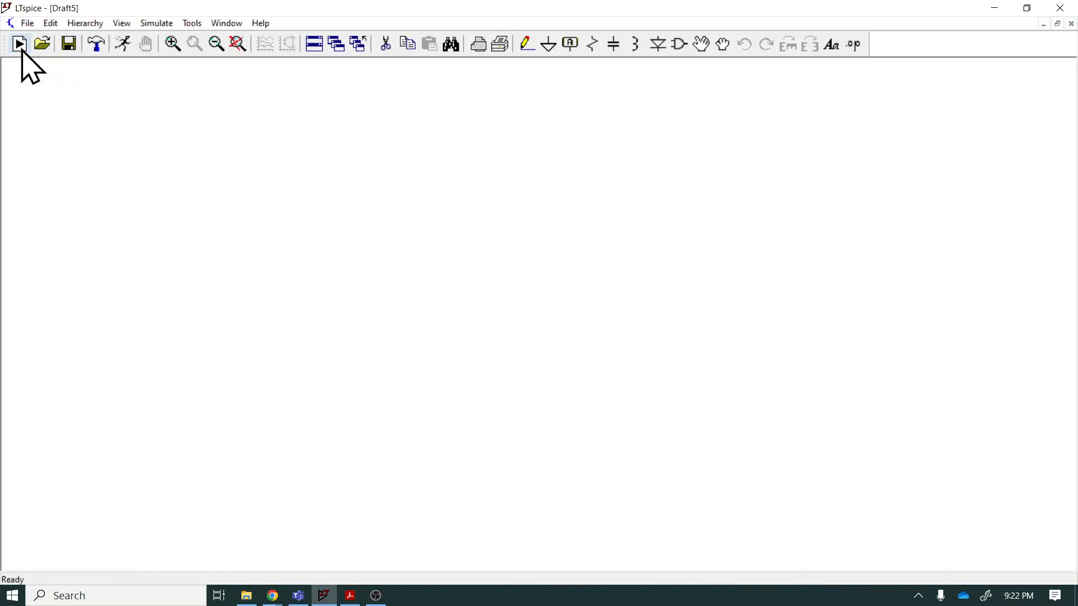
Step: Review the drafting options in the control panel and leave the settings without saving
click(97, 46)
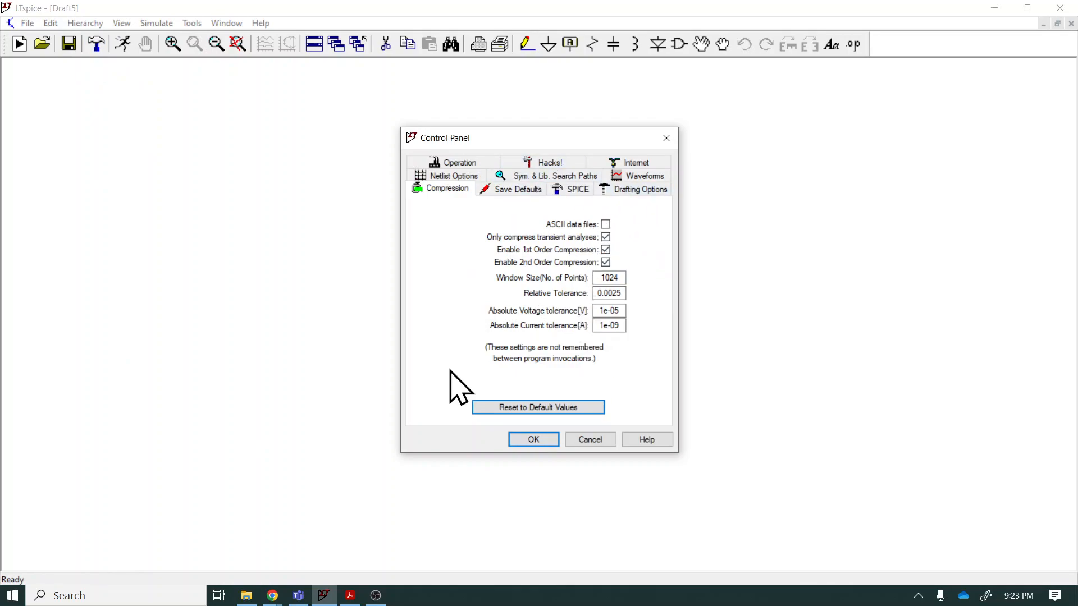
click(646, 191)
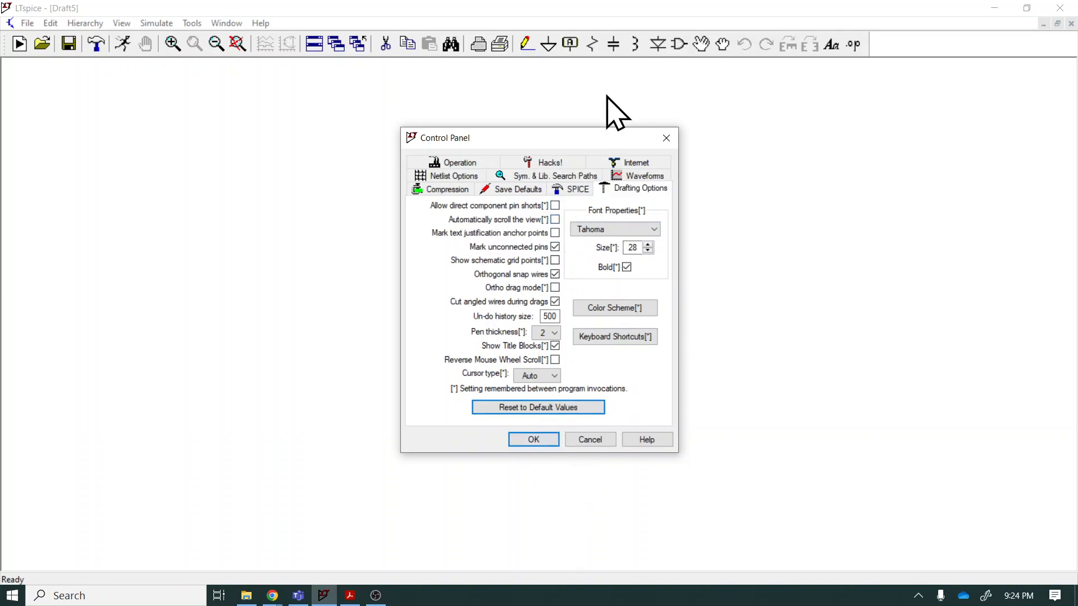
click(587, 442)
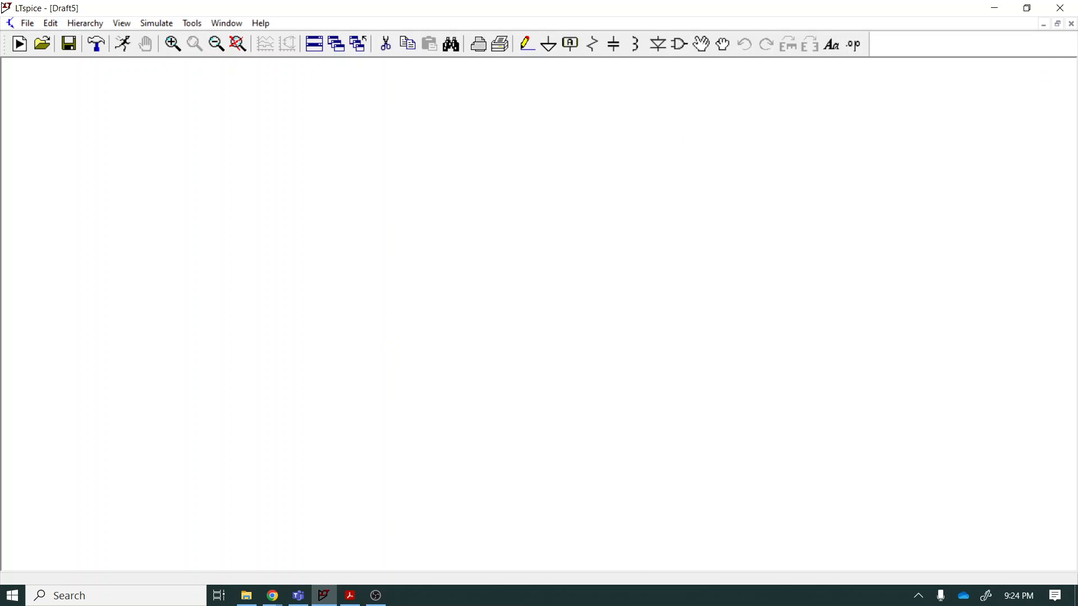
key(alt+Tab)
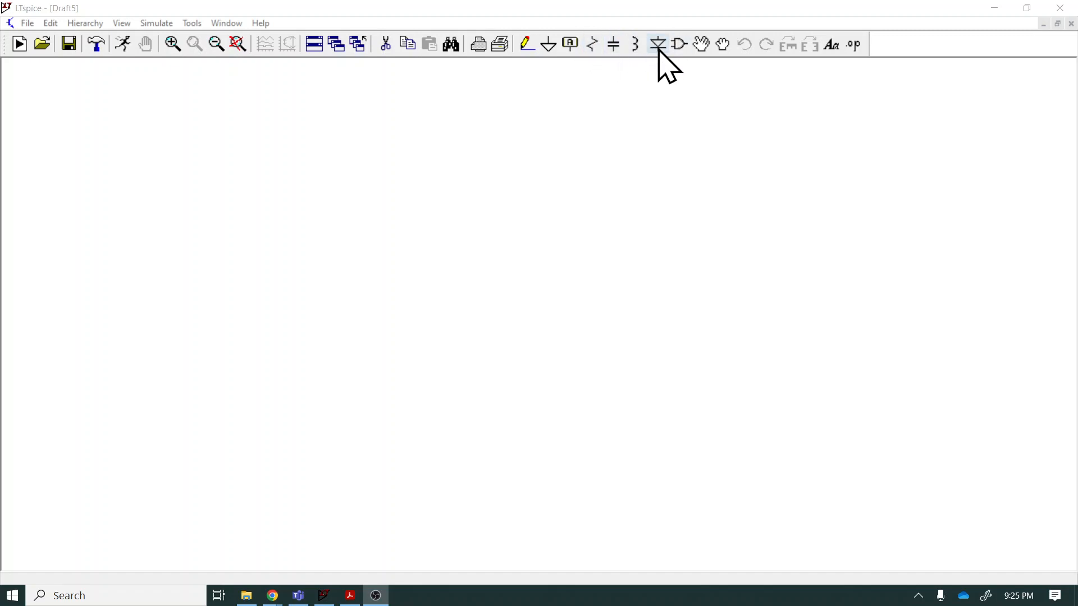
Step: Place one resistor on the schematic and set its resistance to 120 ohms
click(593, 45)
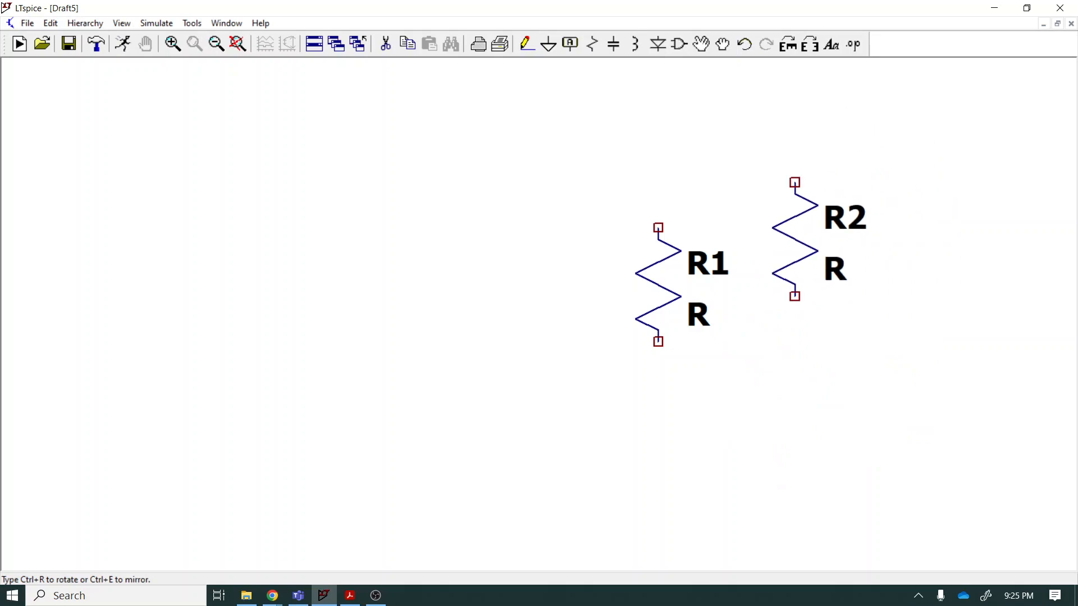
key(Escape)
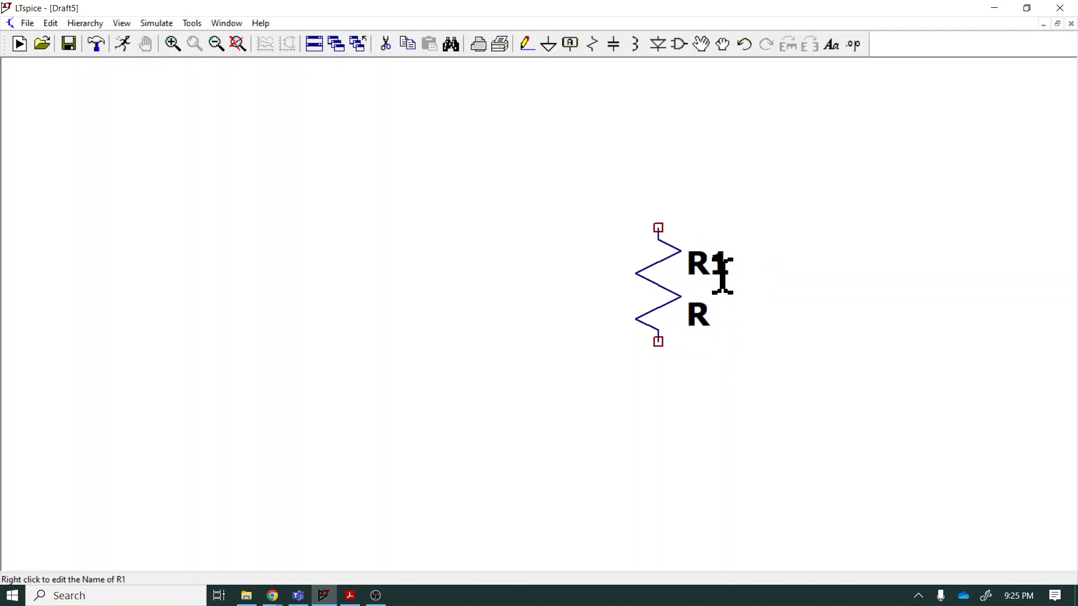
right_click(644, 284)
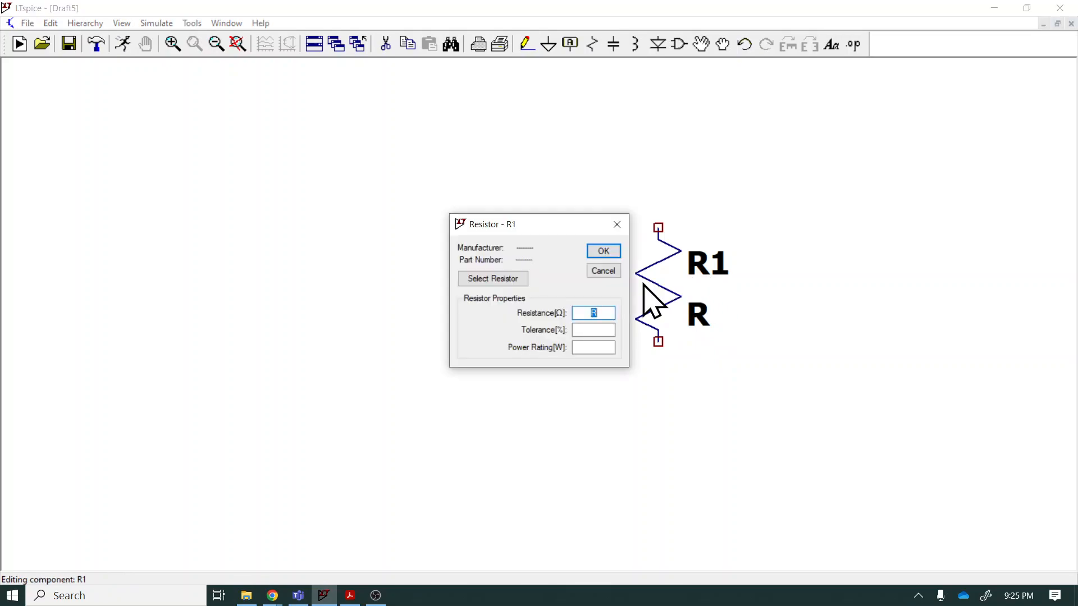
click(606, 312)
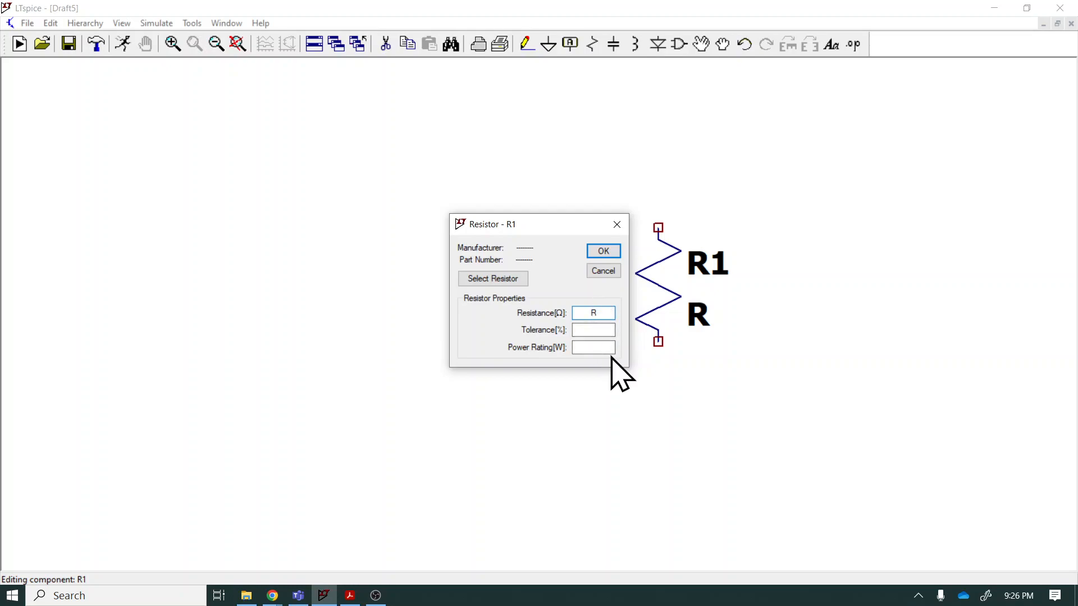
text(120)
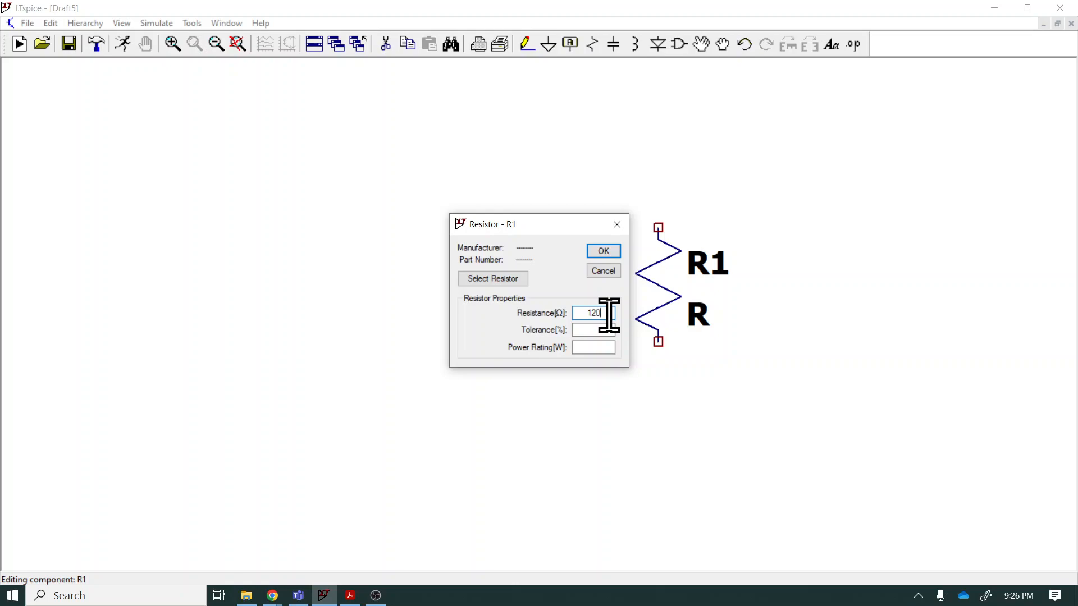
text(k)
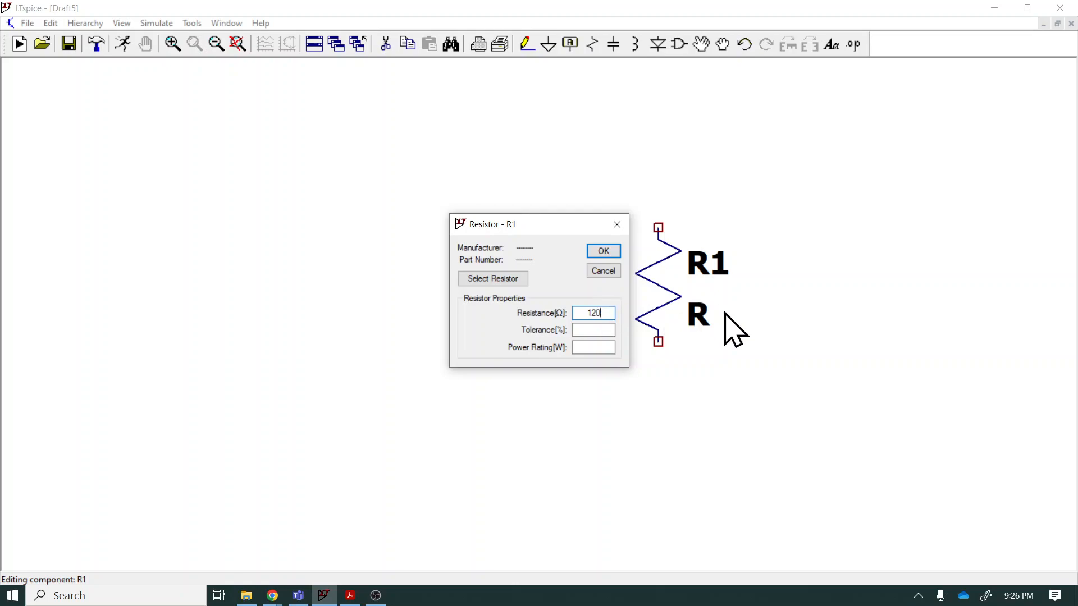
text(m)
click(603, 251)
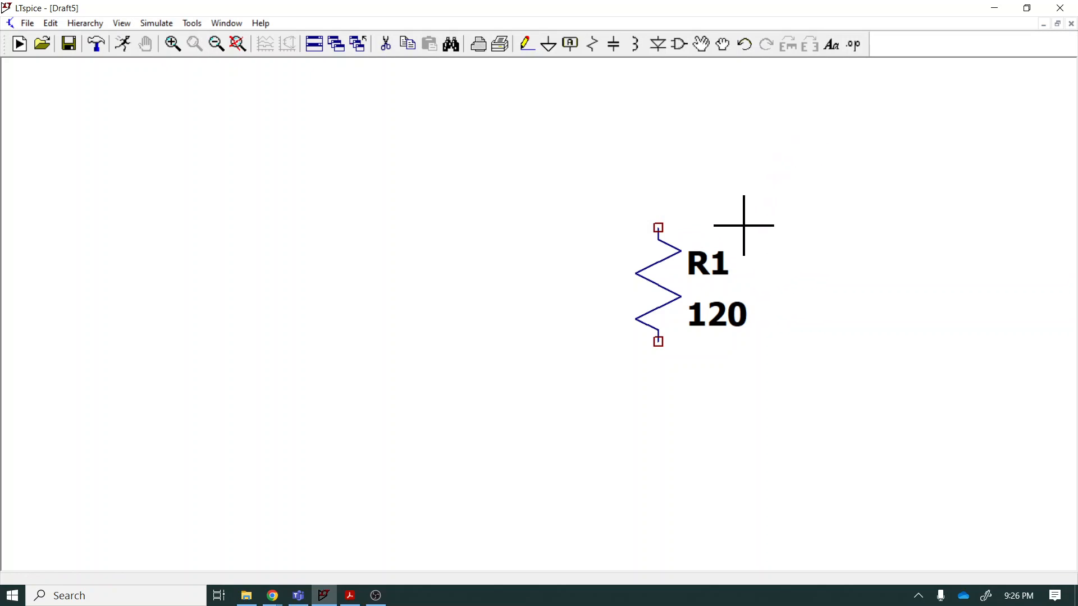
Step: Inspect the reference designator settings of the 120 ohm resistor
right_click(704, 263)
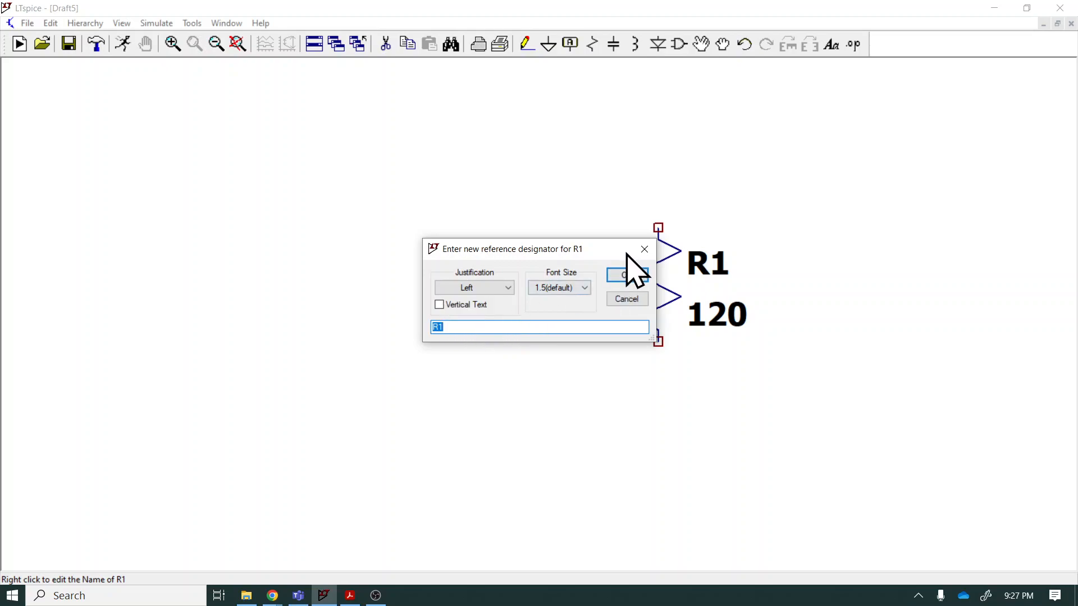
click(624, 273)
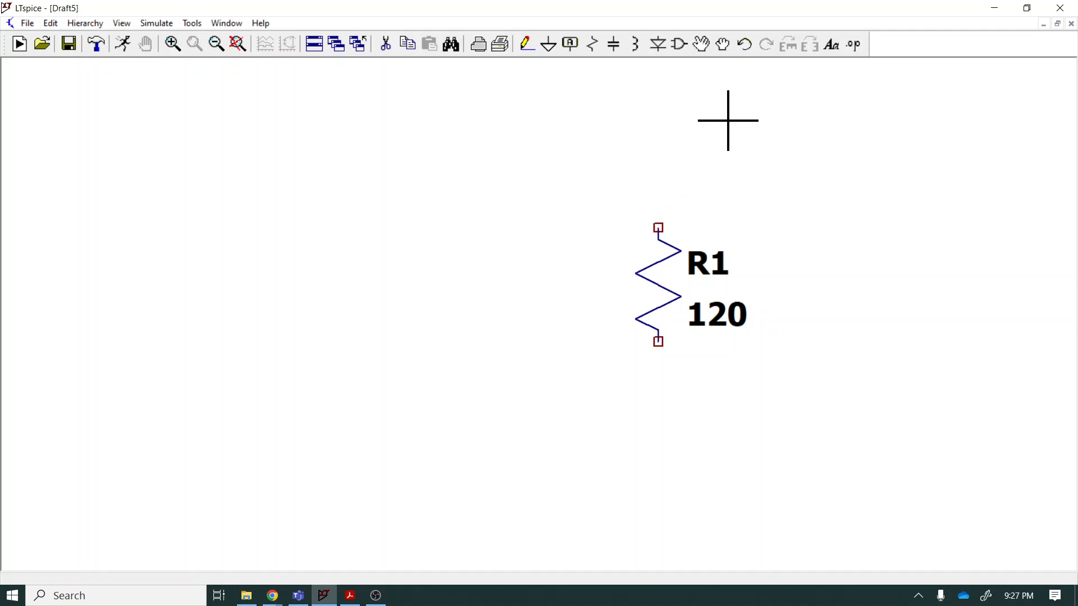
Step: Browse the component symbol library, previewing the cap, LED, nmos, voltage and pmos symbols
click(679, 45)
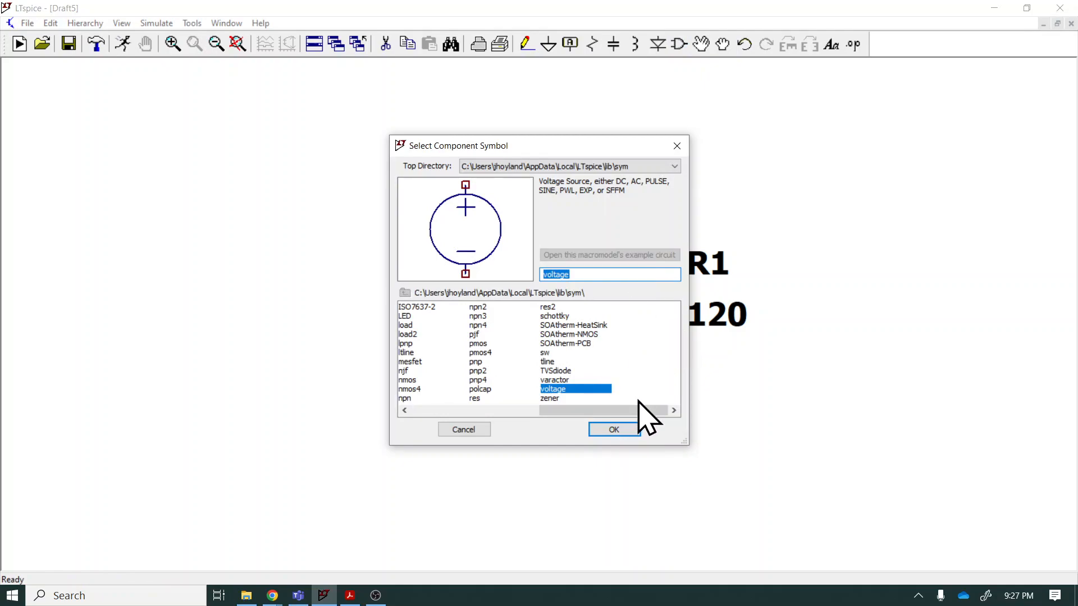
drag(597, 413, 430, 415)
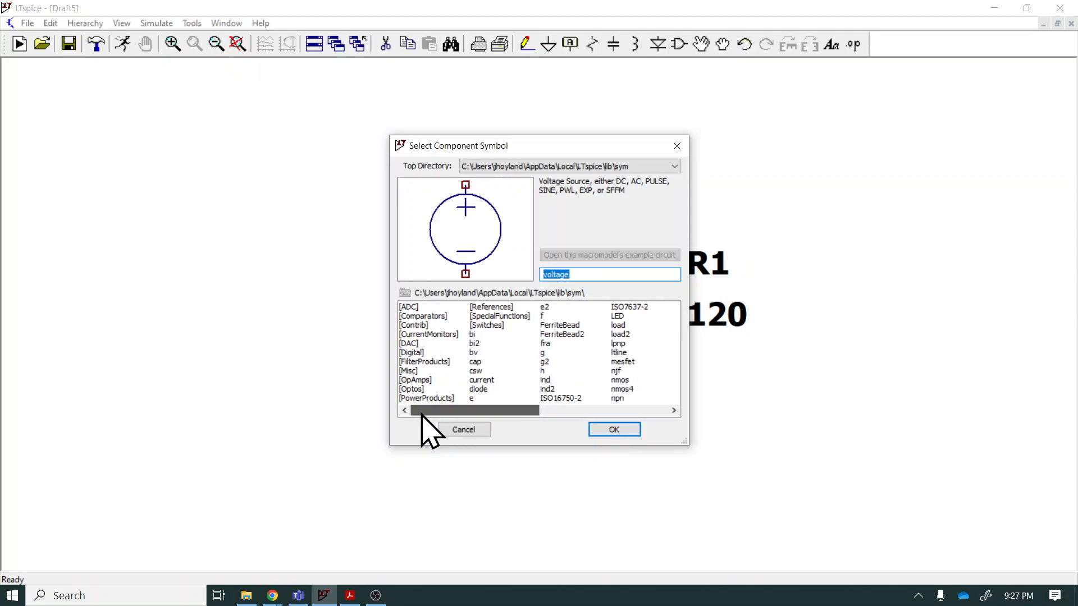
click(465, 362)
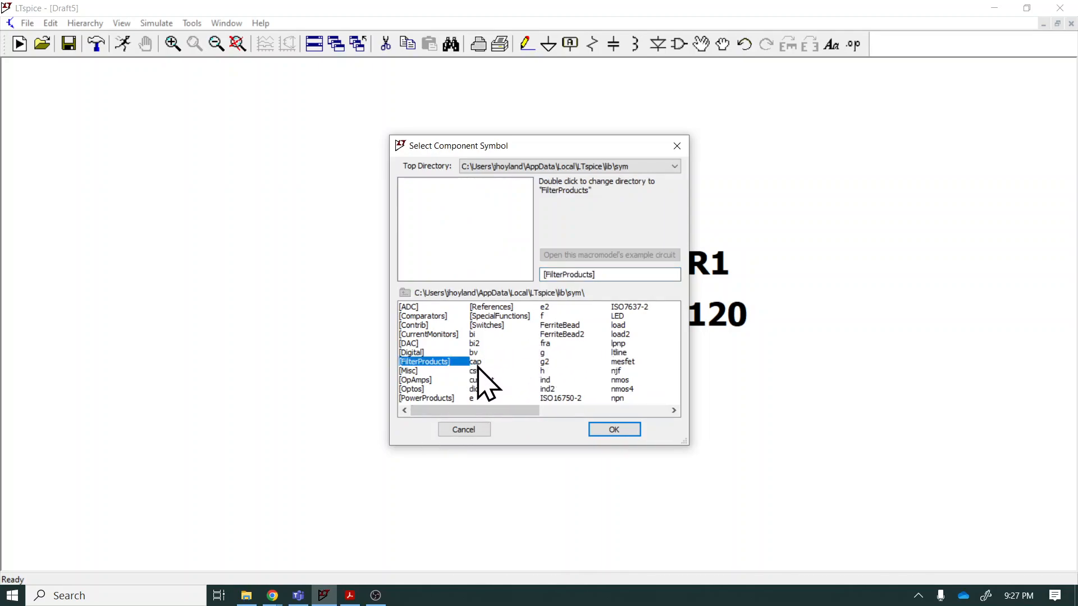
click(478, 364)
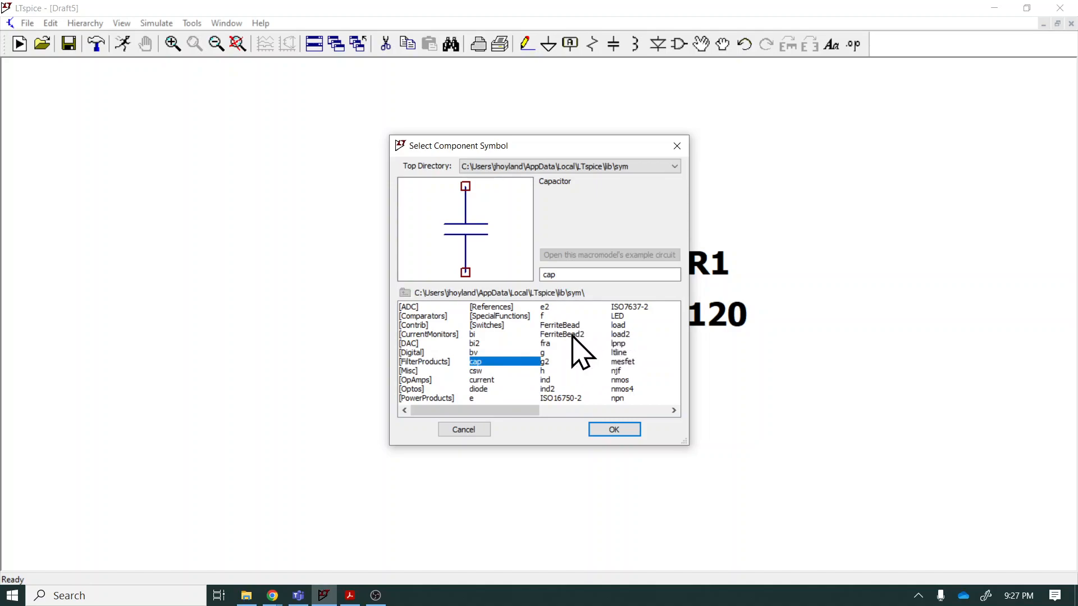
click(618, 316)
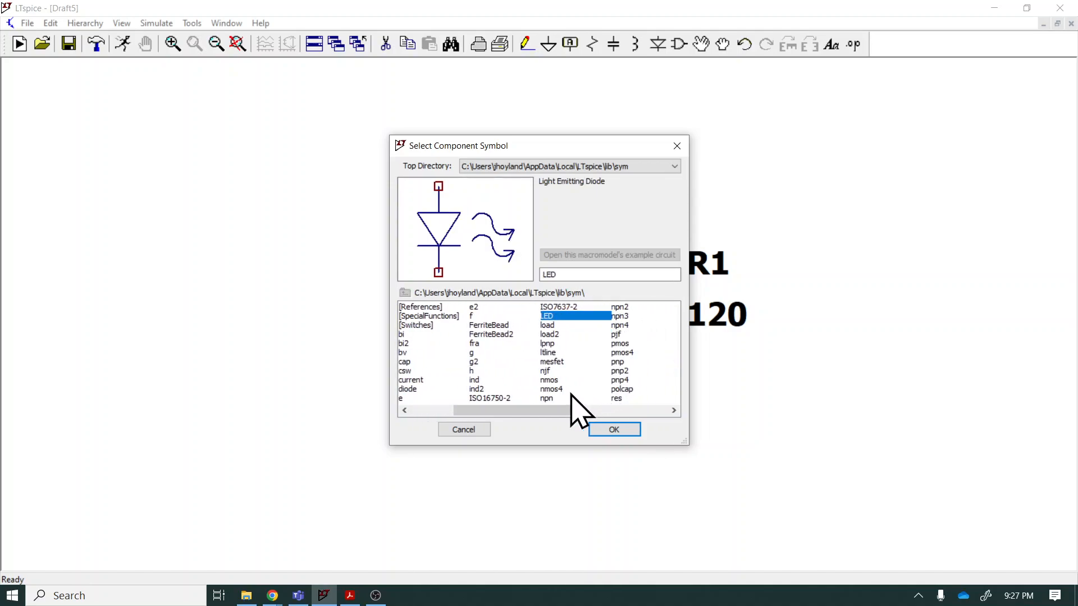
click(547, 381)
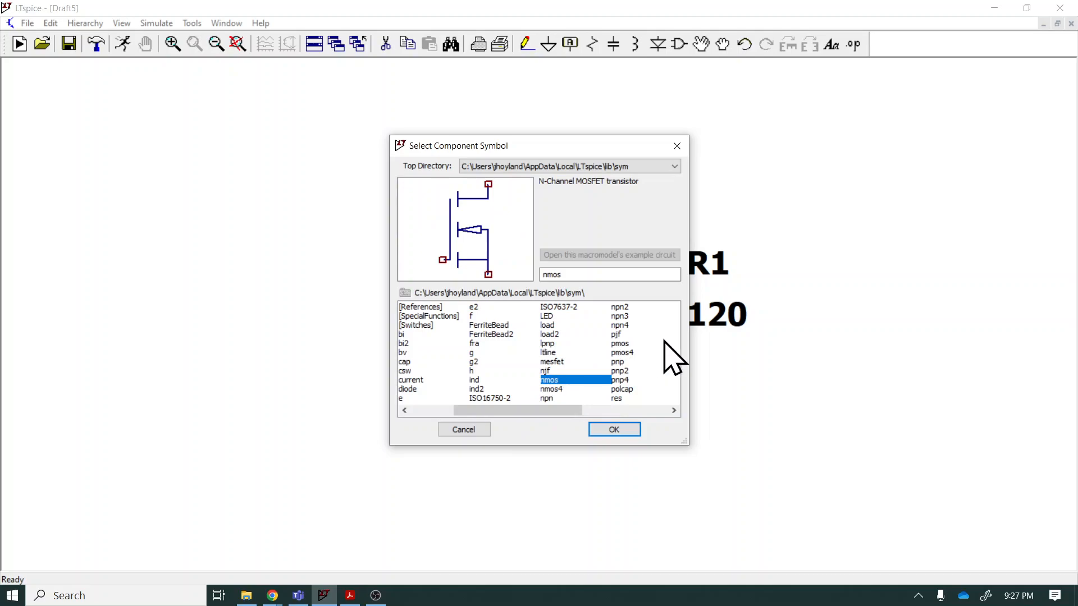
drag(574, 417, 629, 397)
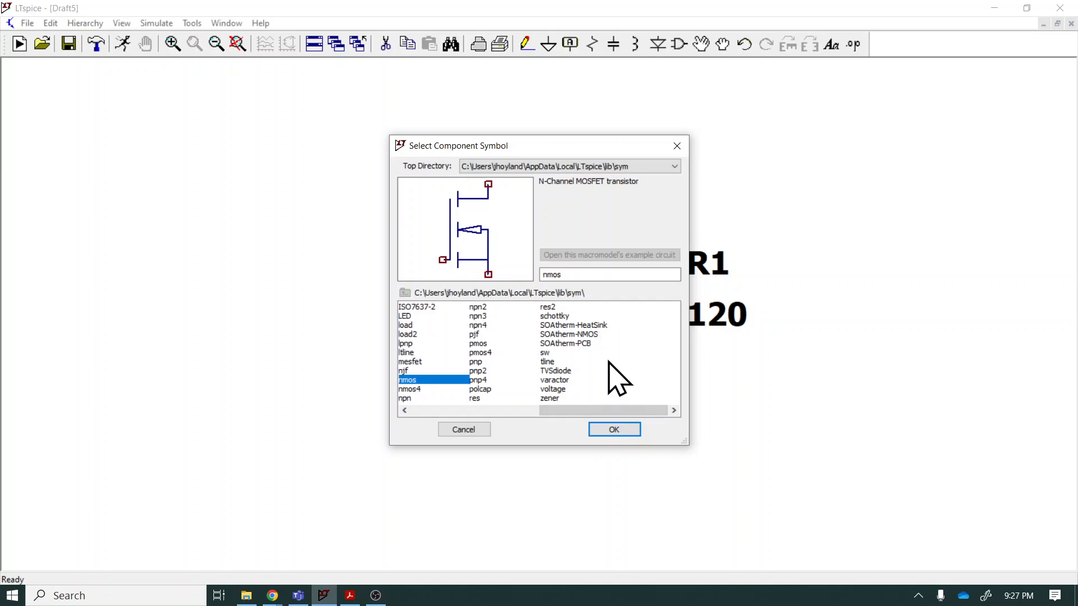
click(557, 390)
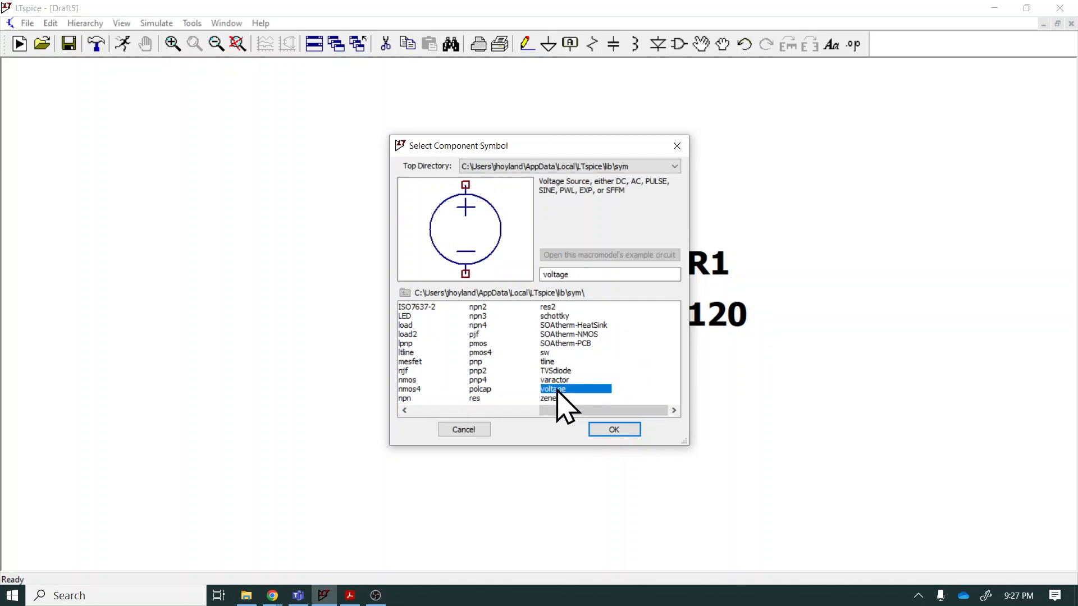
click(478, 344)
Step: Find the voltage component and place one voltage source to the left of the resistor
drag(590, 273, 512, 275)
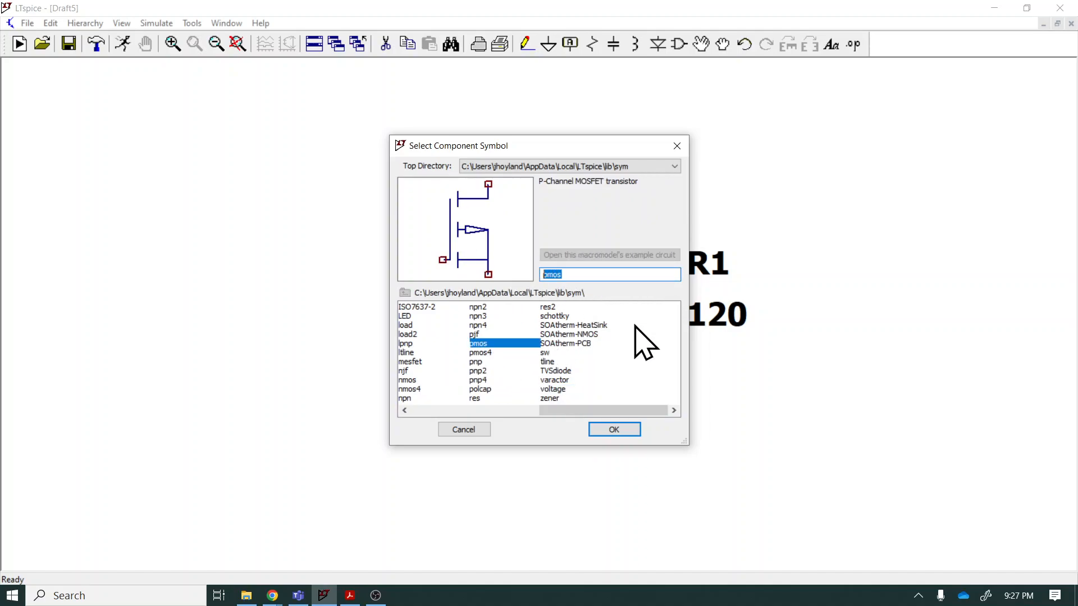
text(voltage)
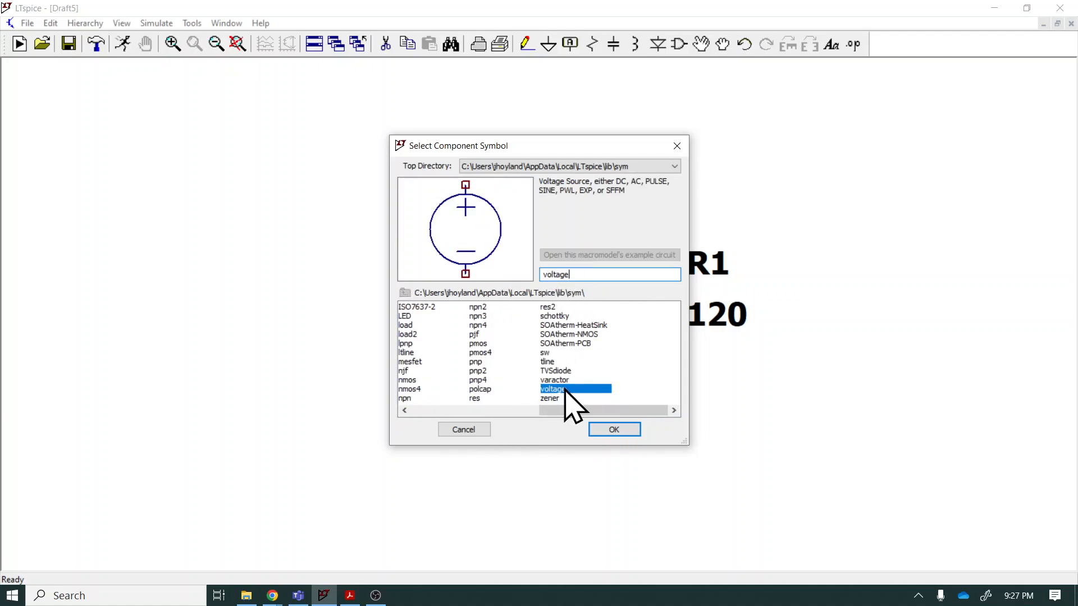
click(620, 429)
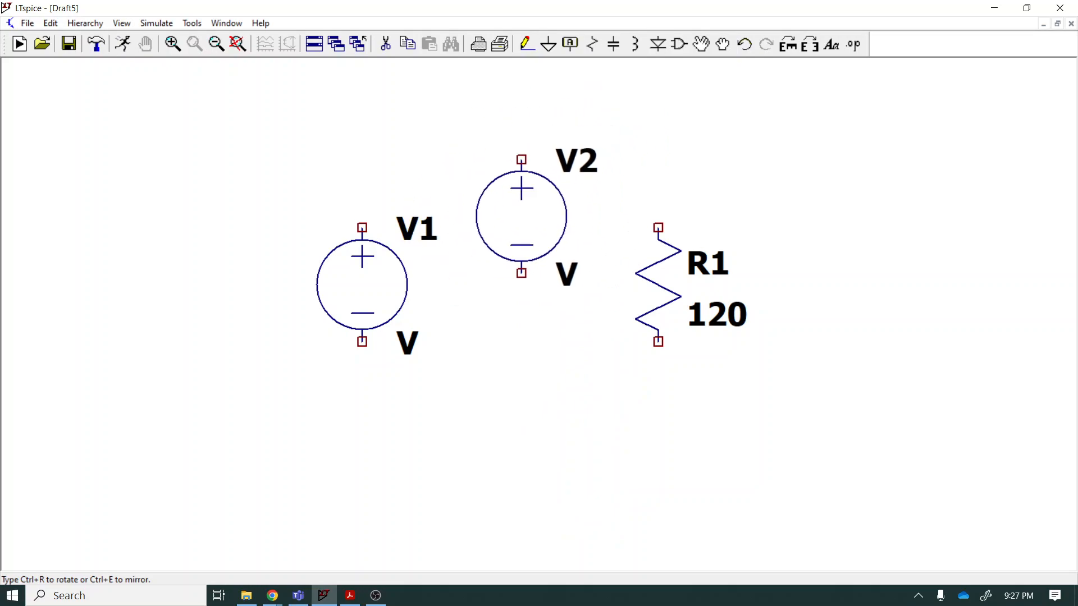
key(Escape)
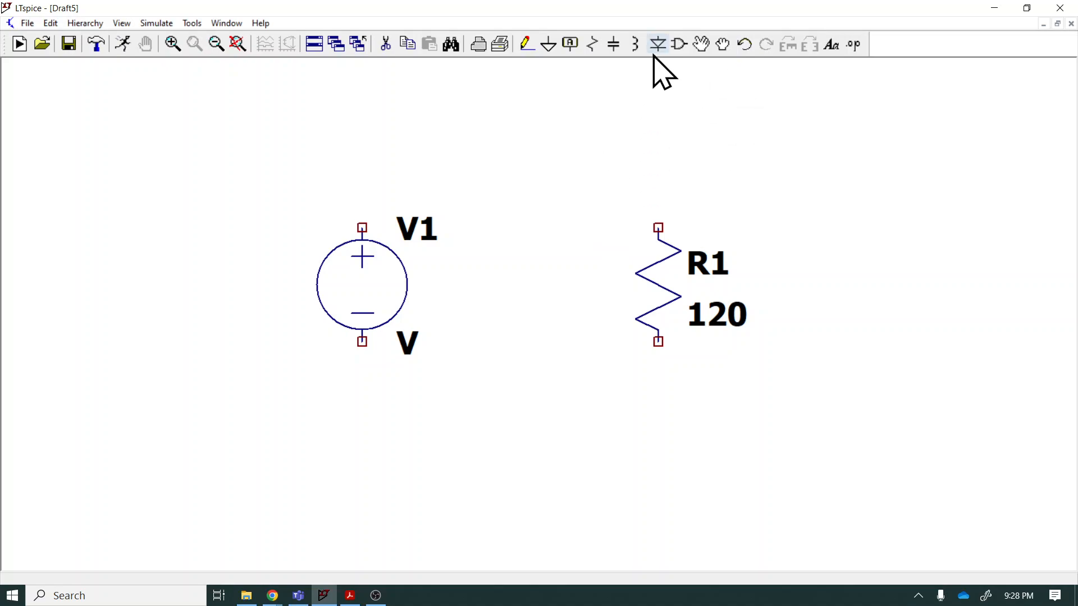
Step: Place an extra resistor between the voltage source and R1 and delete it again
click(593, 45)
click(589, 216)
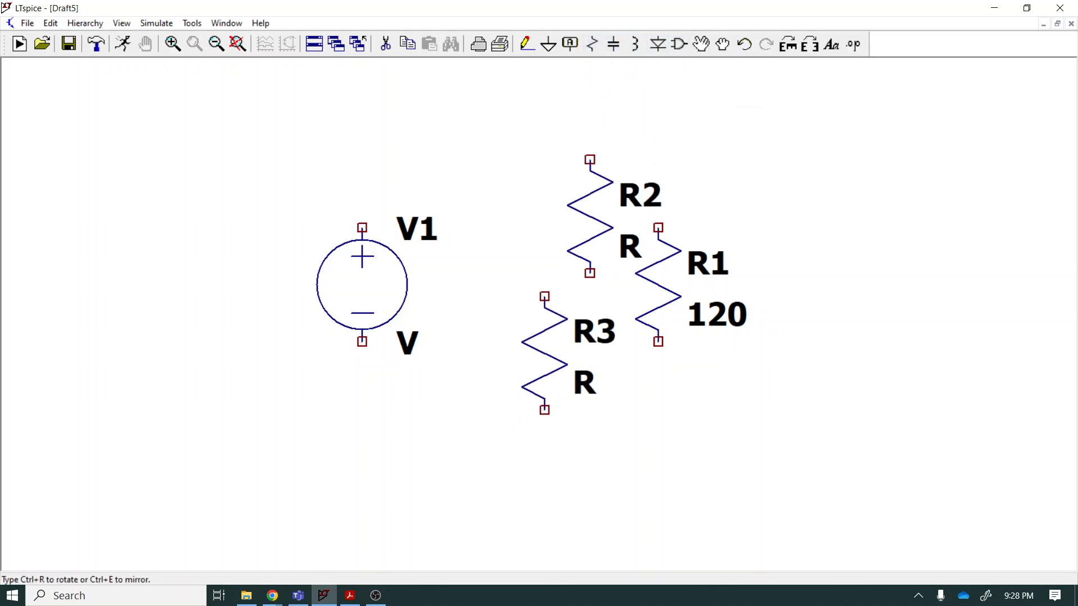
key(Escape)
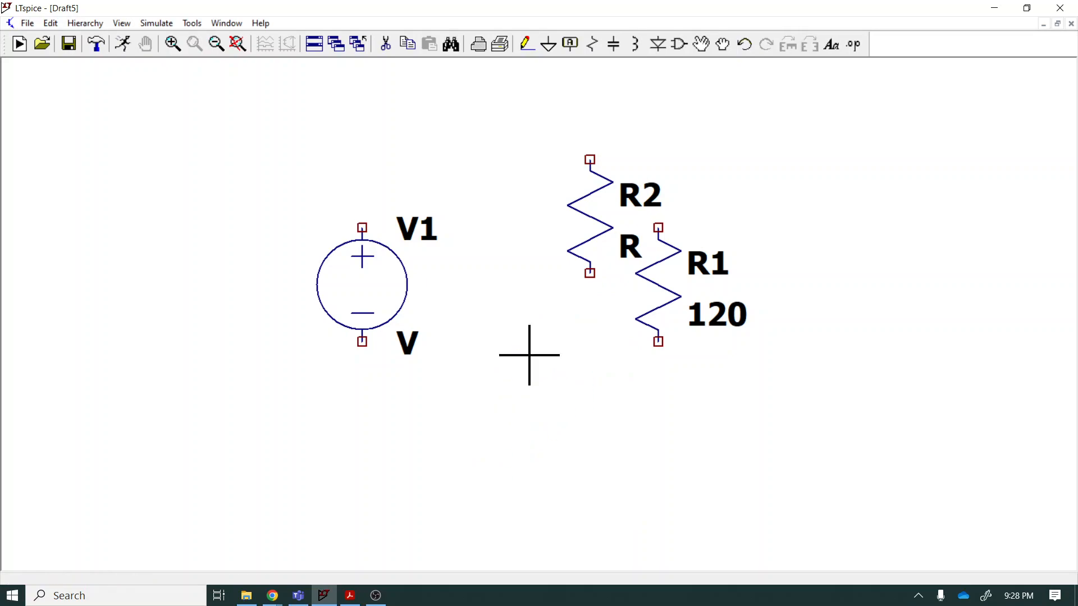
click(386, 45)
click(600, 211)
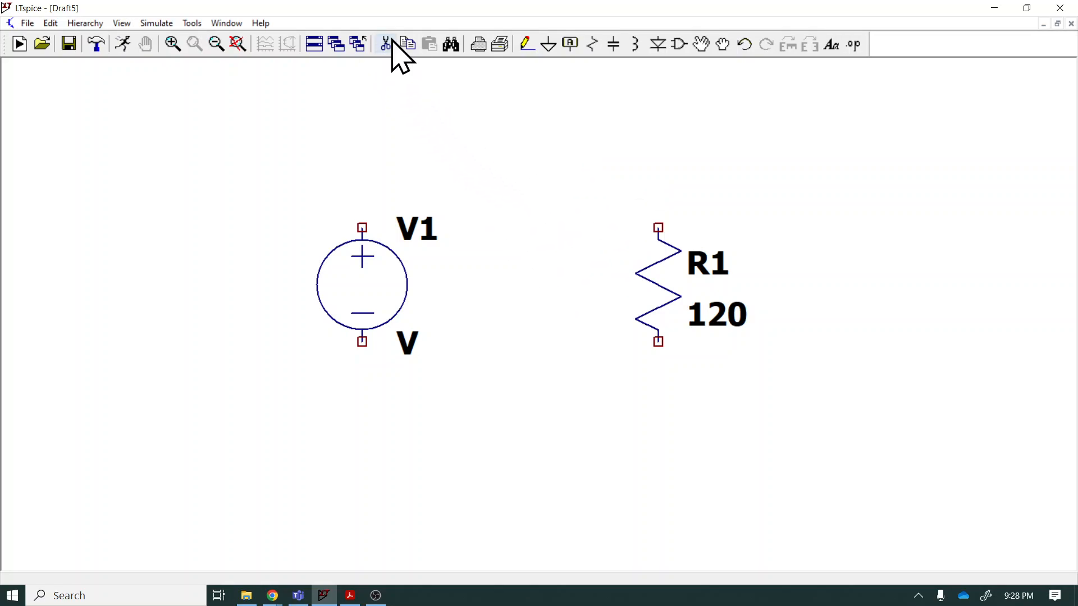
key(Escape)
Step: Set the DC value of voltage source V1 to 5 in its advanced independent voltage source settings
right_click(363, 287)
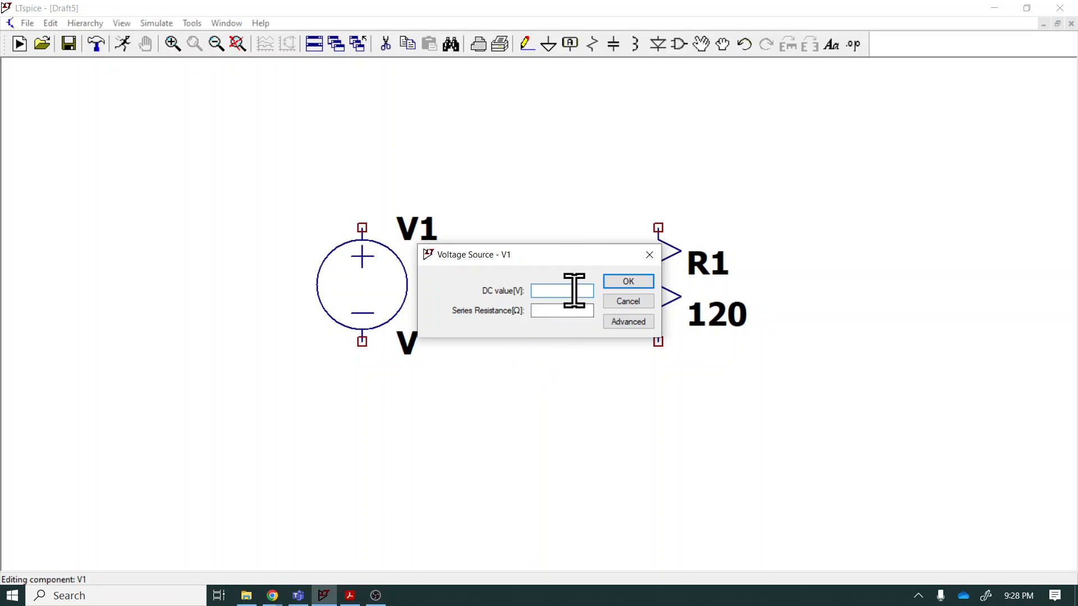
text(5)
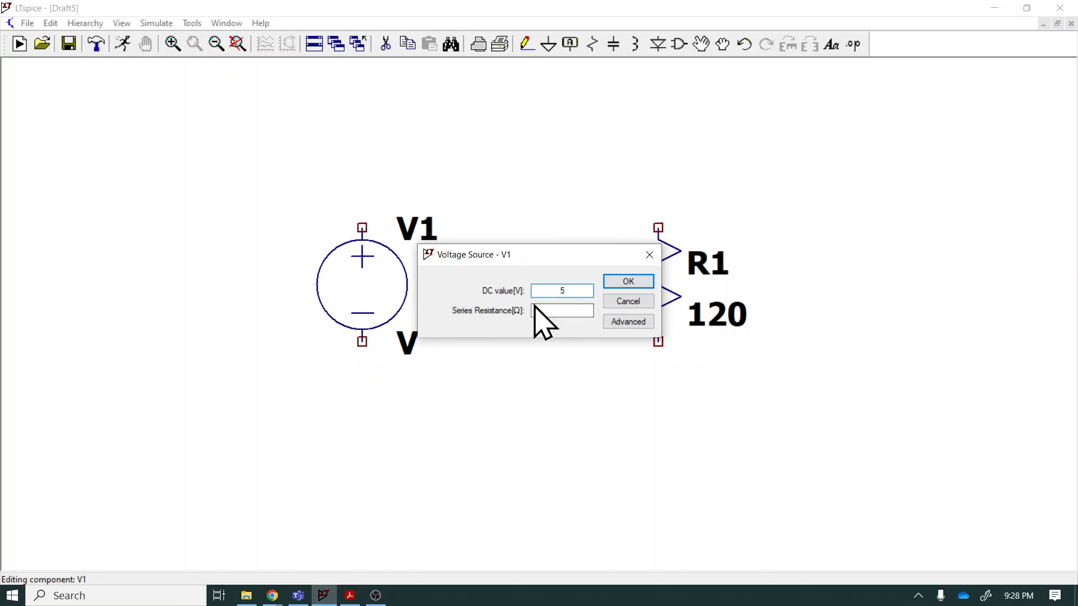
click(629, 323)
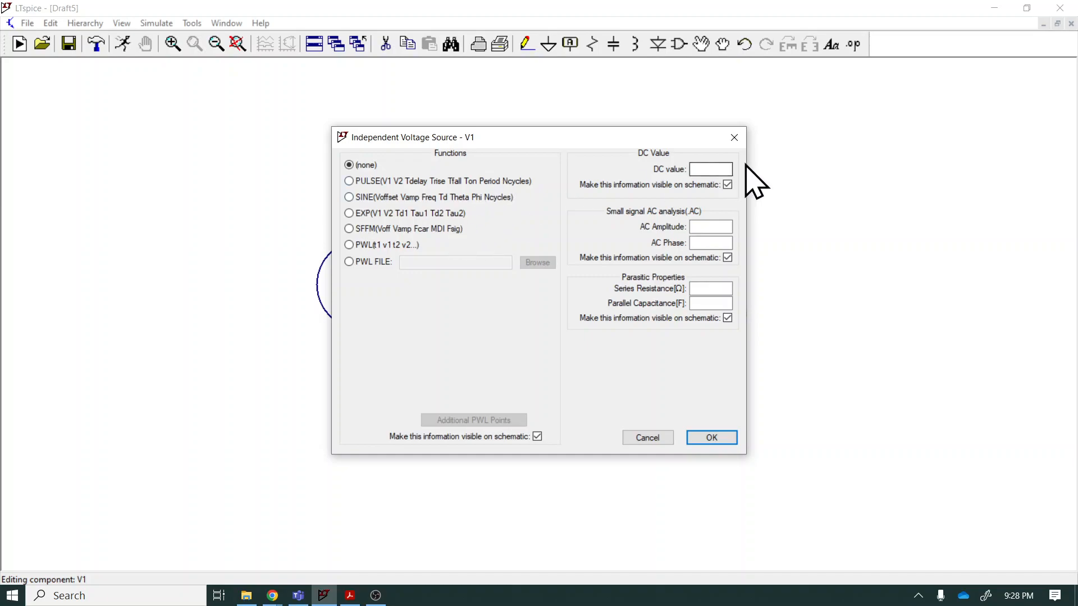
click(717, 168)
text(5)
click(707, 433)
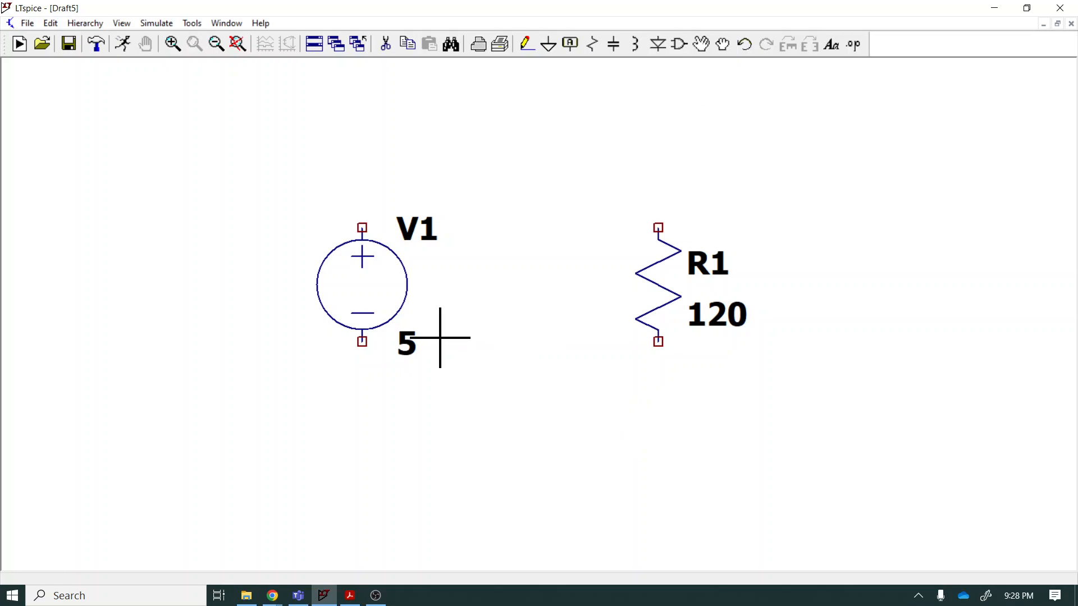
Step: Wire V1's positive terminal to R1's upper terminal, routing up, across and down above the two components
click(528, 47)
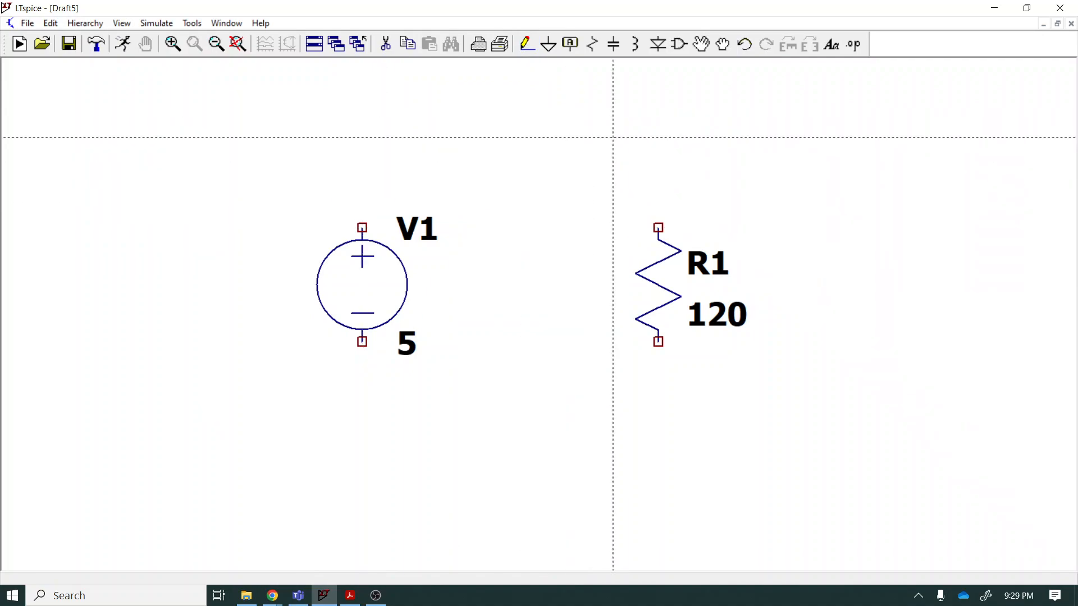
click(362, 228)
click(362, 137)
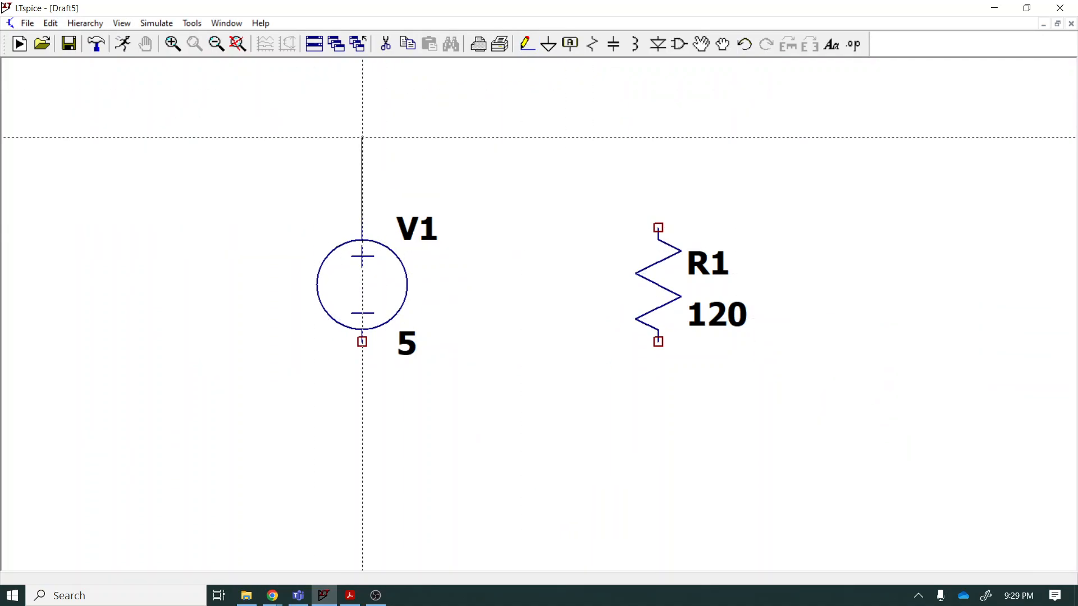
click(659, 137)
click(659, 227)
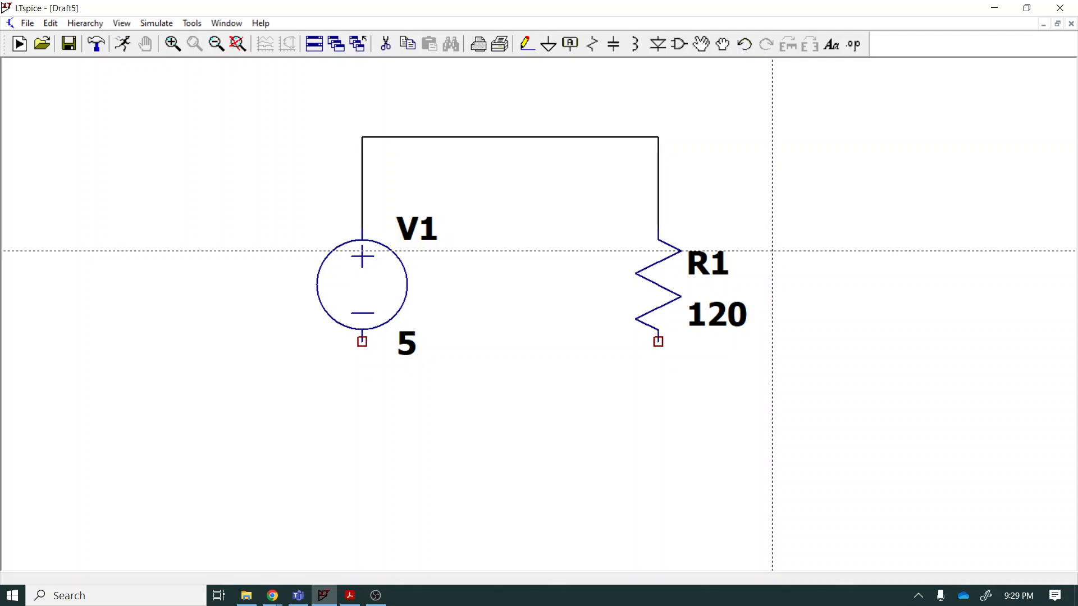
Step: Wire R1's lower terminal to V1's negative terminal, routing down, across and up below the two components
click(658, 342)
click(659, 433)
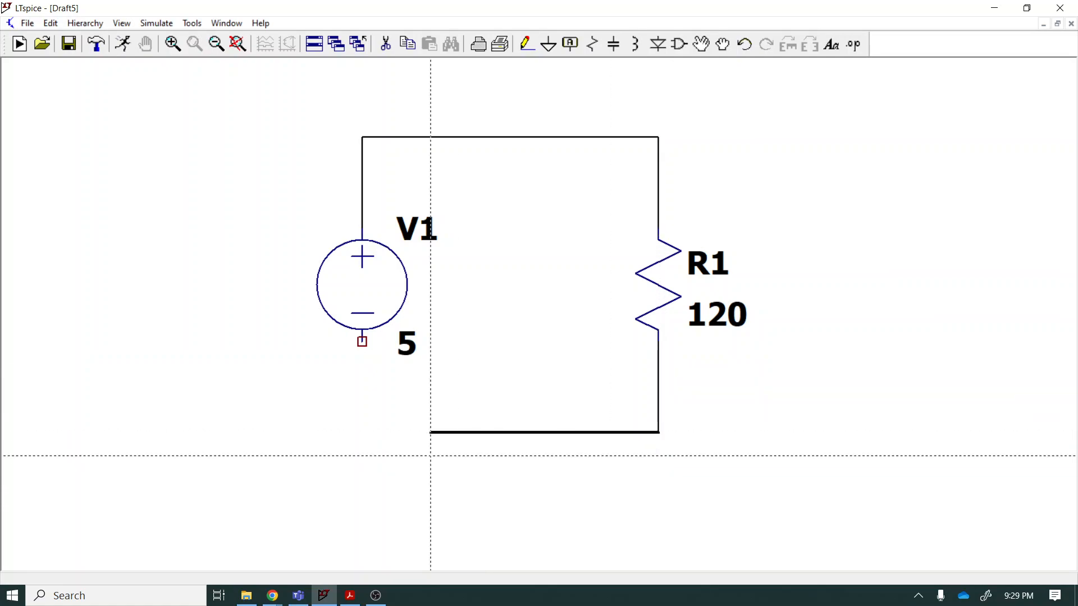
click(362, 433)
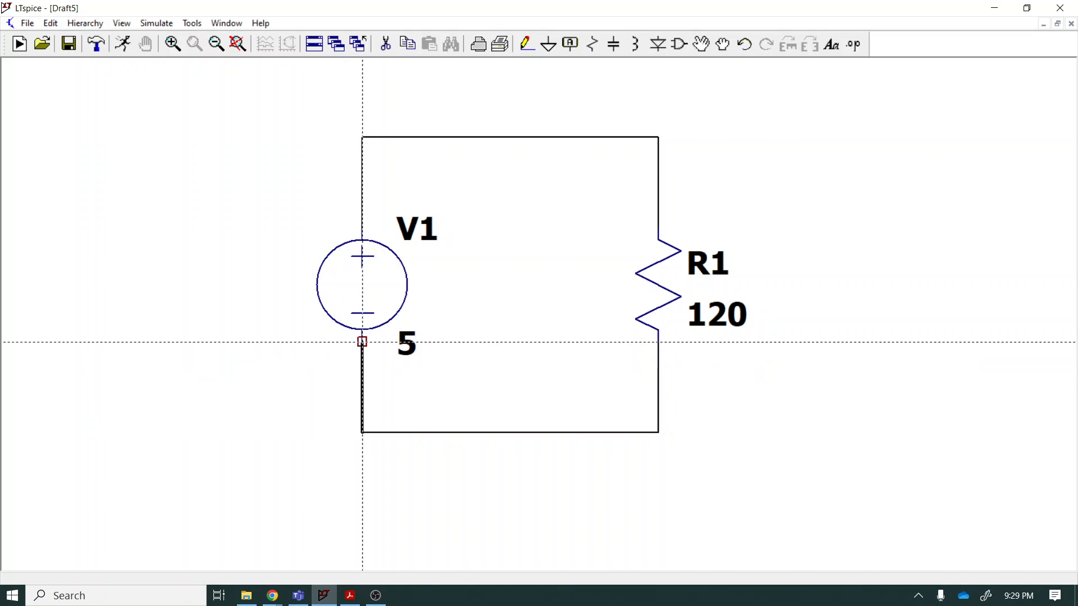
click(362, 342)
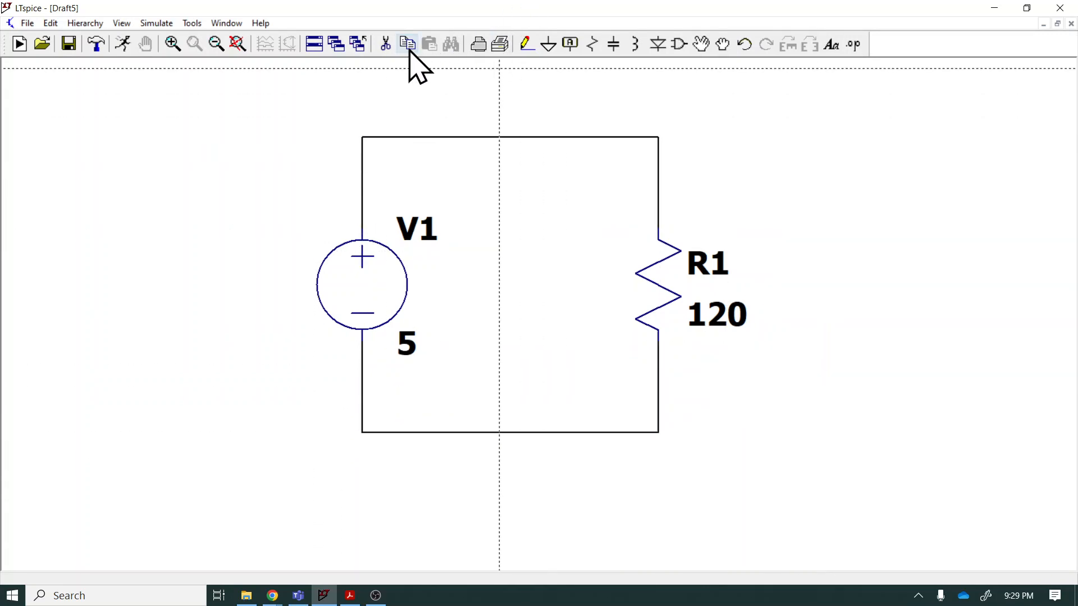
Step: Delete the three wire segments connecting the lower terminals of V1 and R1
click(385, 44)
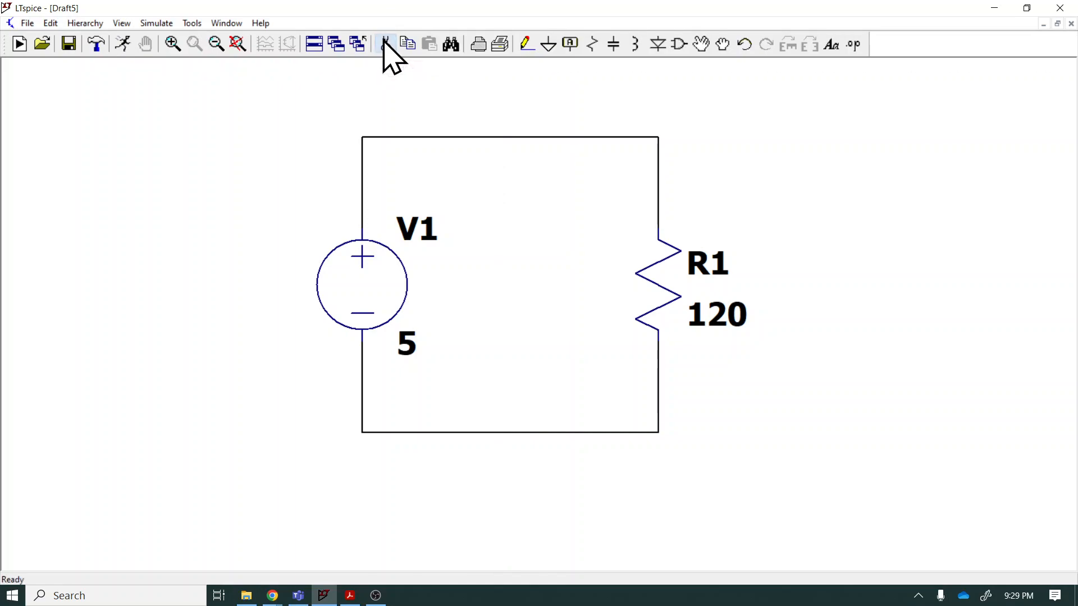
click(566, 433)
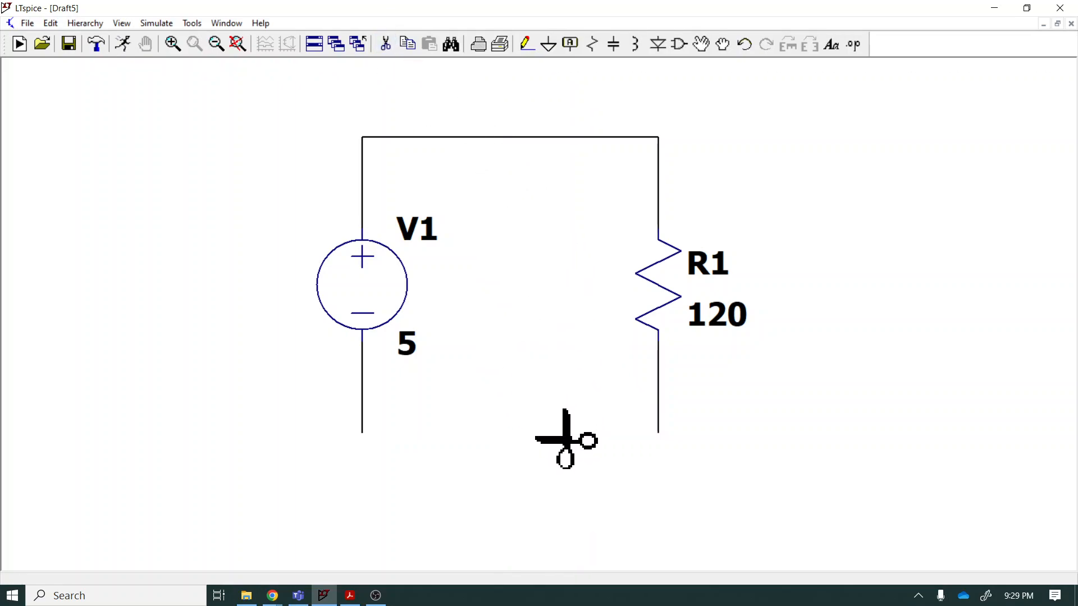
click(658, 396)
click(364, 408)
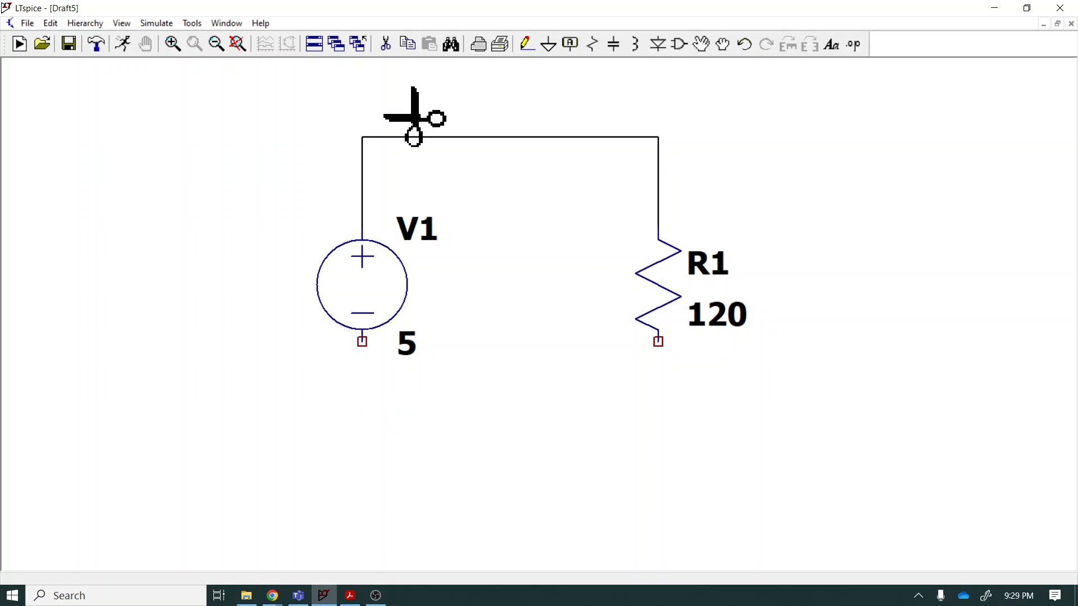
Step: Redraw the lower wire from R1's bottom terminal around to V1's negative terminal and leave wire drawing
click(531, 47)
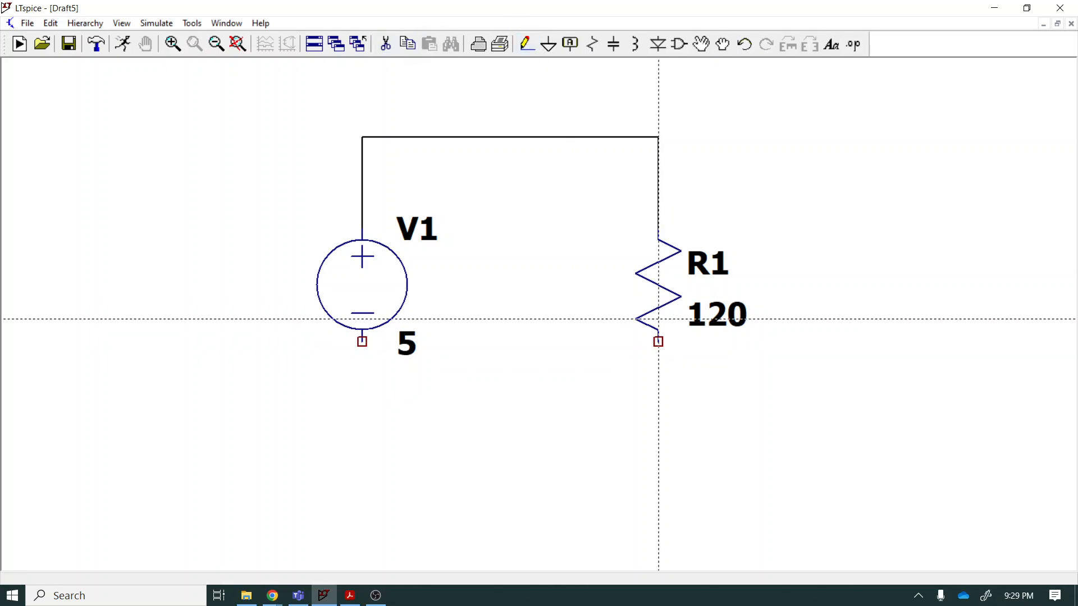
click(659, 342)
click(659, 432)
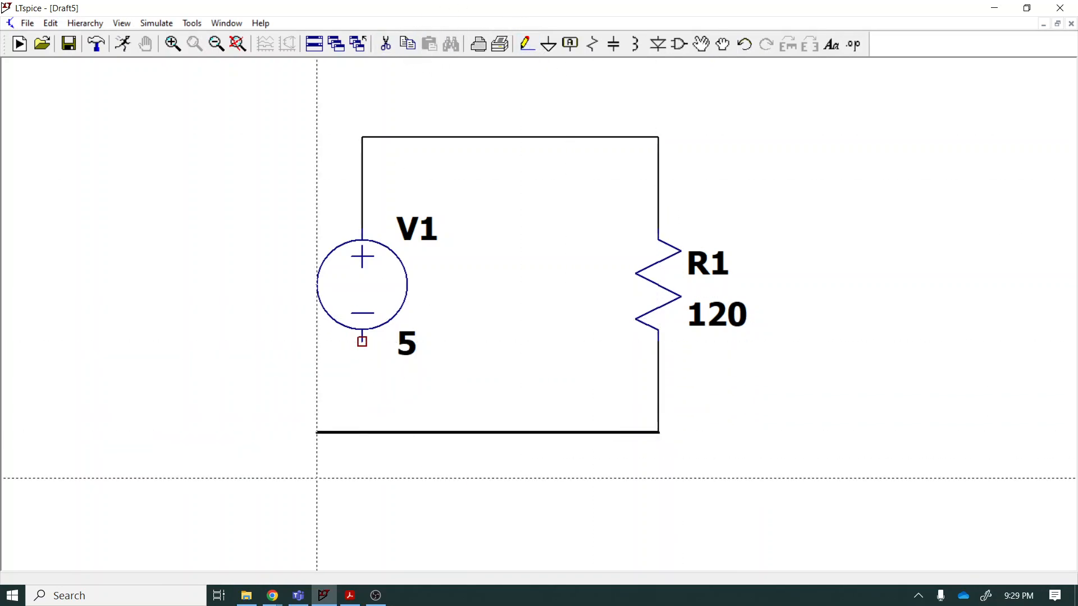
click(362, 478)
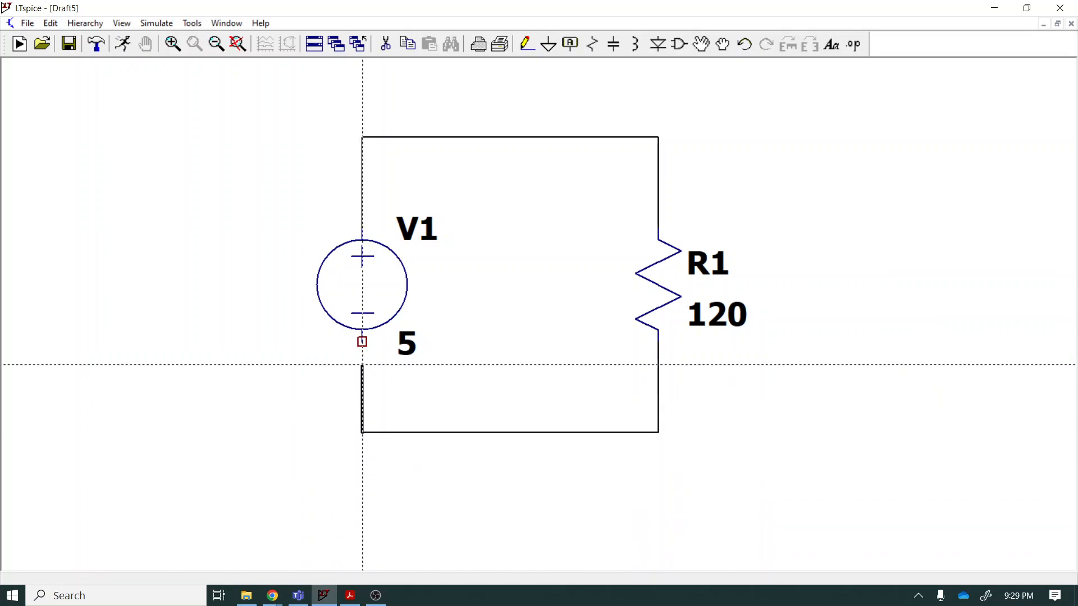
click(362, 342)
key(Escape)
key(Escape)
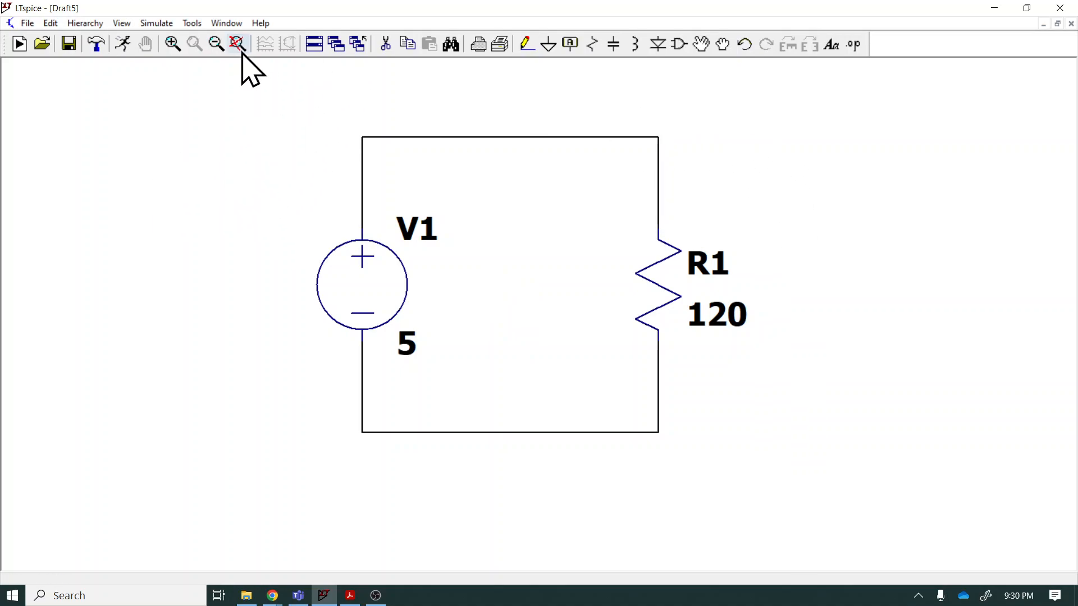
click(216, 43)
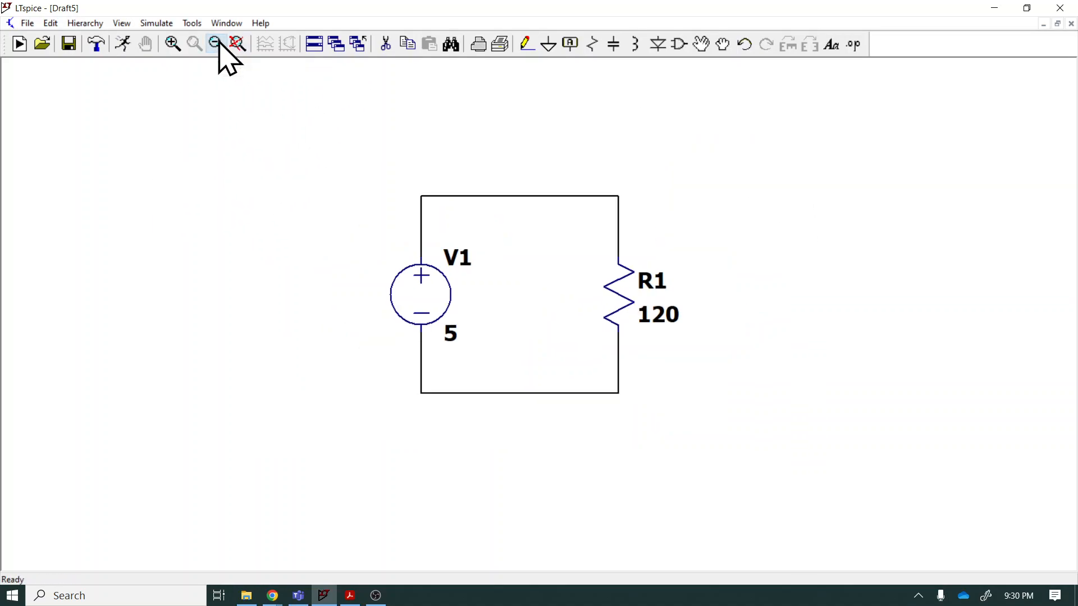